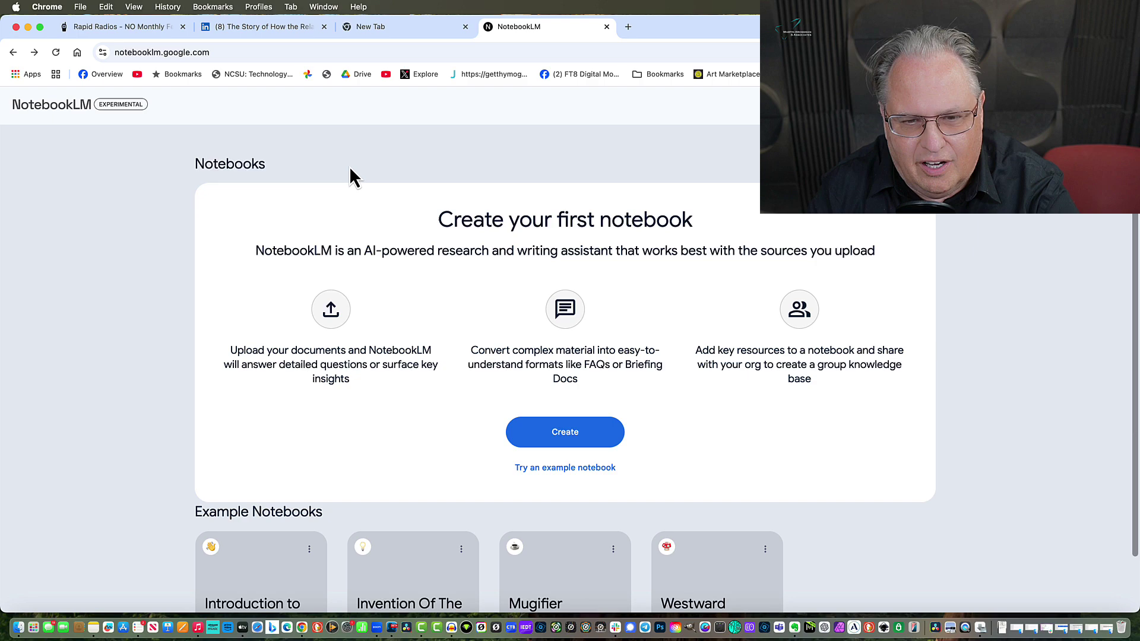
Step: Create a new untitled NotebookLM notebook, then switch to the LinkedIn article
click(213, 52)
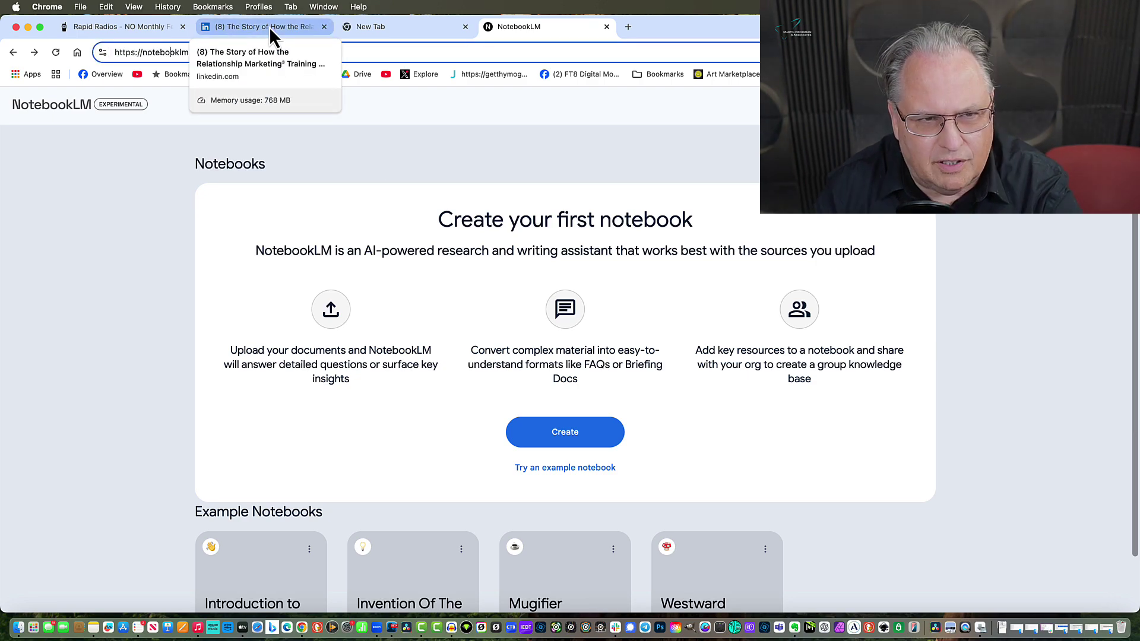
click(573, 444)
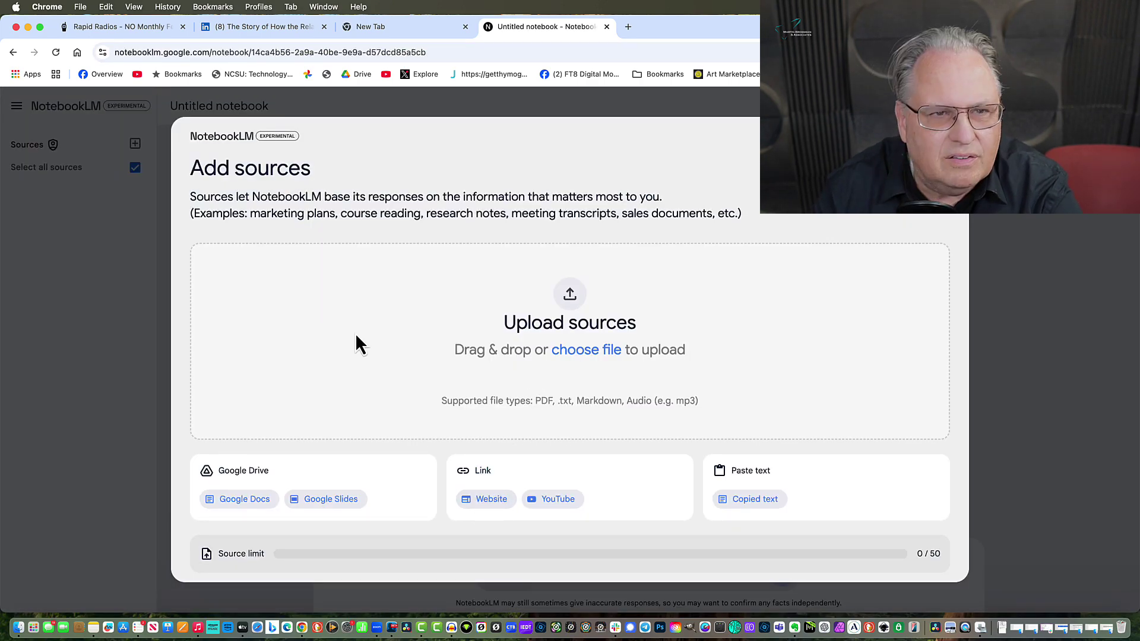
click(238, 27)
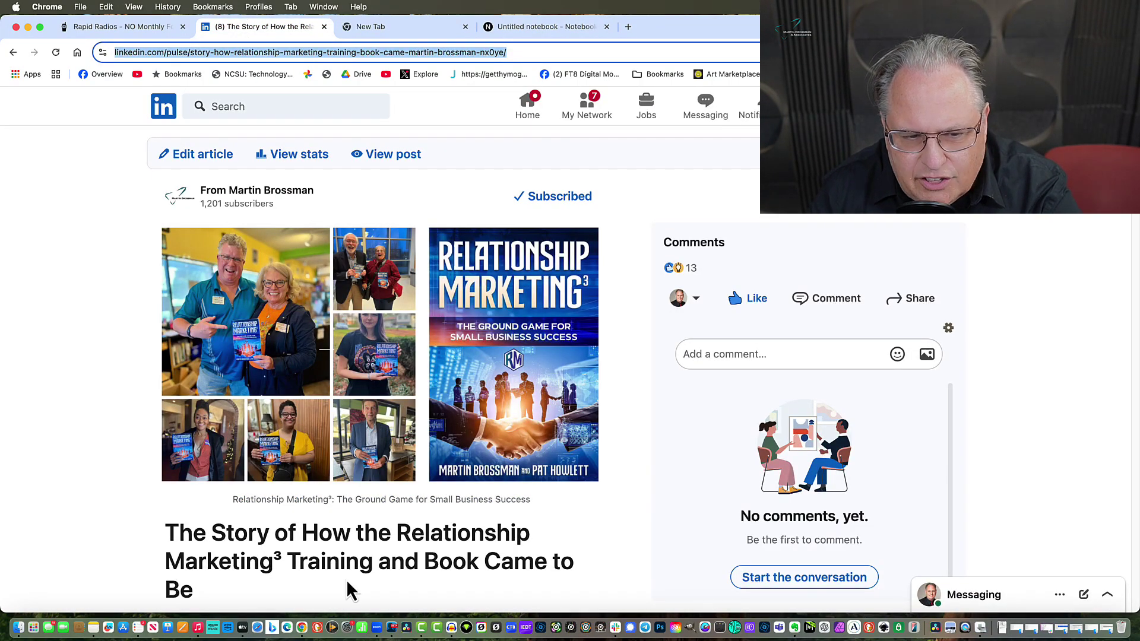
Step: Copy the LinkedIn article's web address and return to the Untitled notebook
right_click(285, 52)
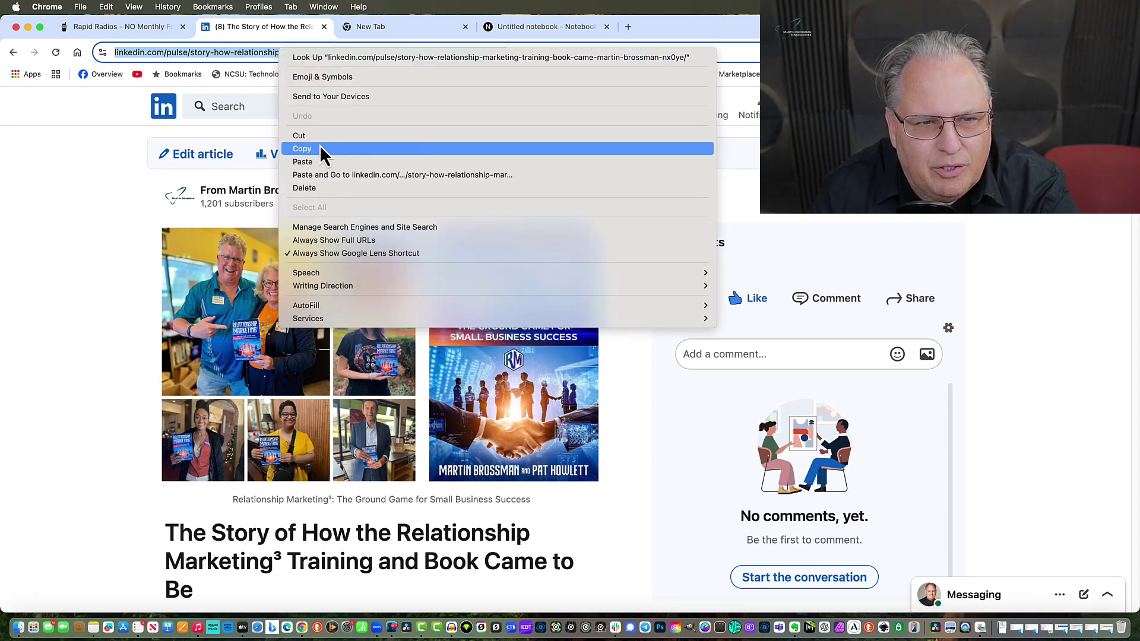
click(319, 148)
click(399, 26)
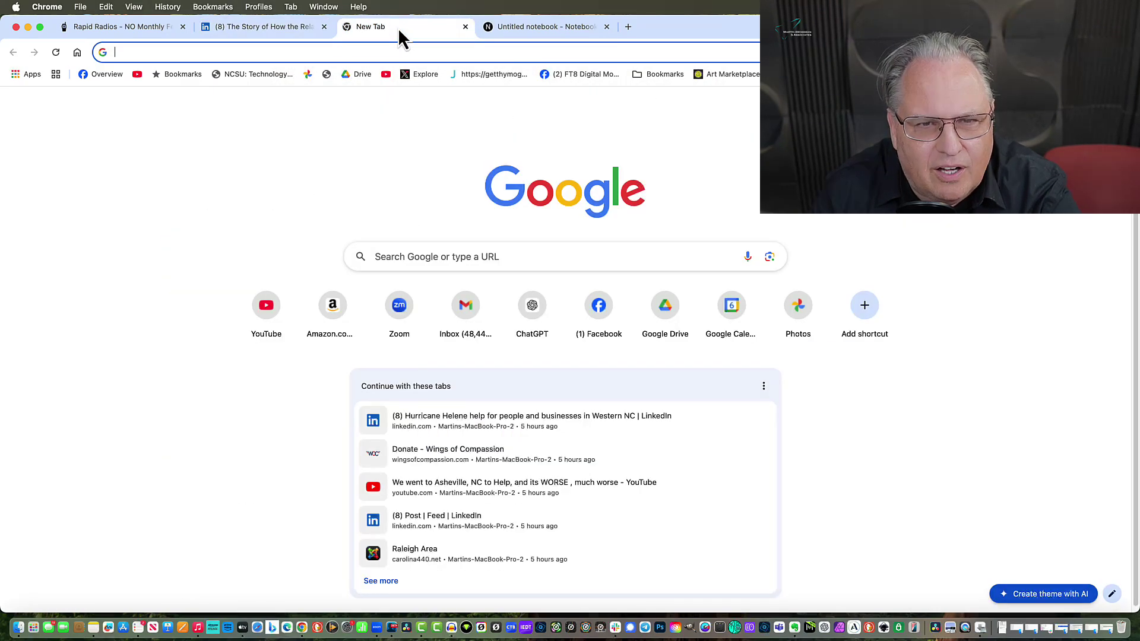
click(543, 26)
Step: Add the pasted LinkedIn article URL as a Website source and insert it
click(482, 503)
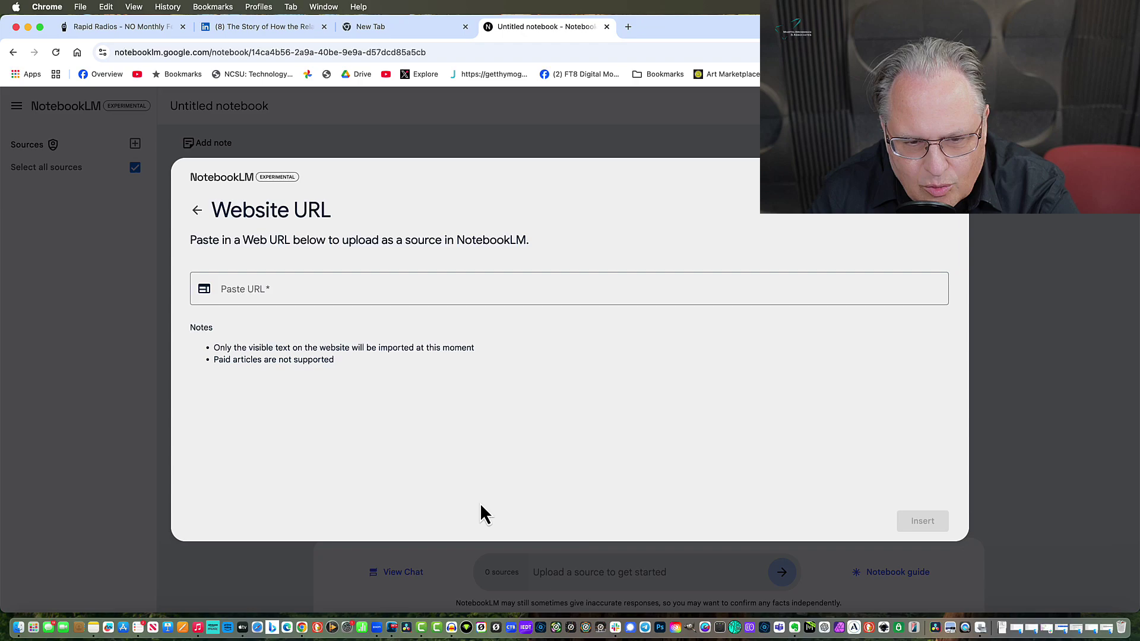
click(297, 289)
right_click(297, 289)
key(super+v)
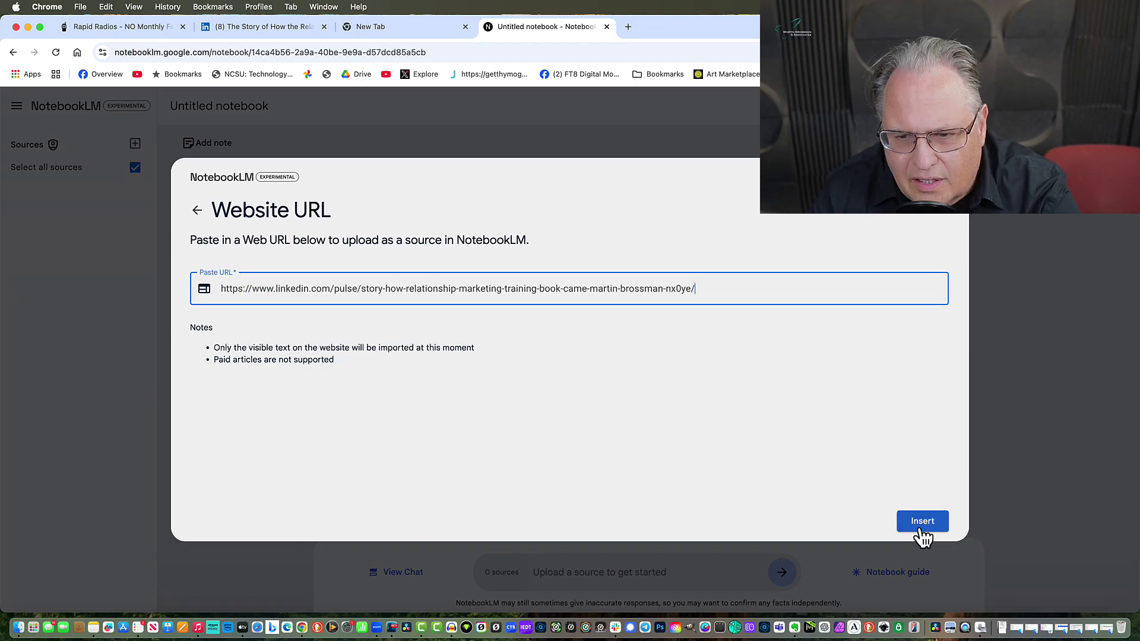
click(921, 526)
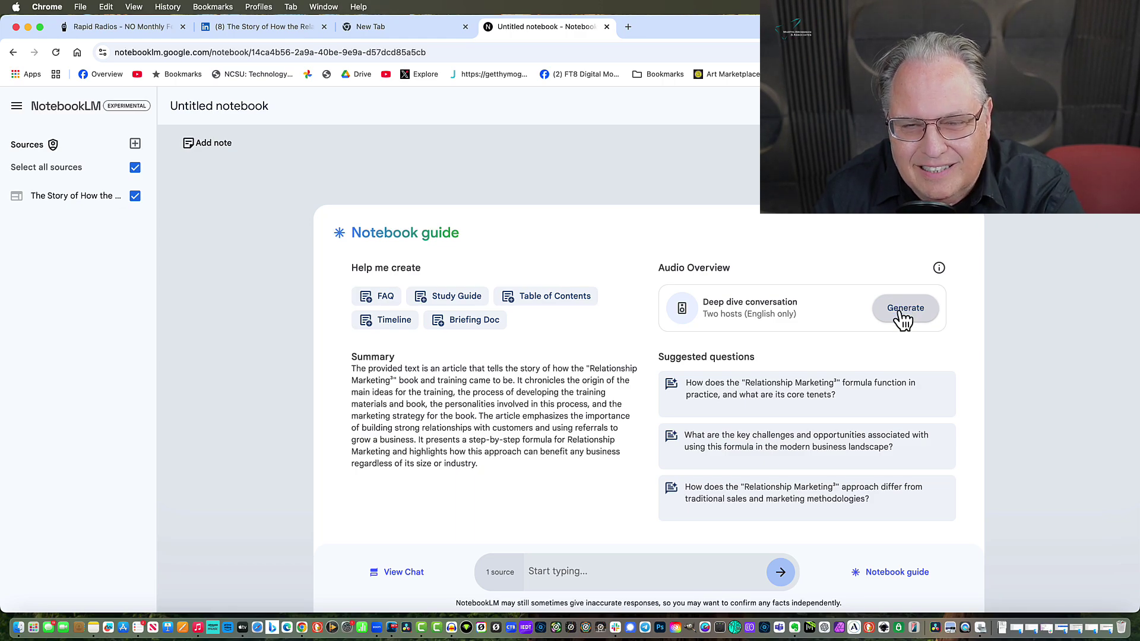
Step: Generate the Deep dive conversation Audio Overview from the Notebook guide
click(903, 316)
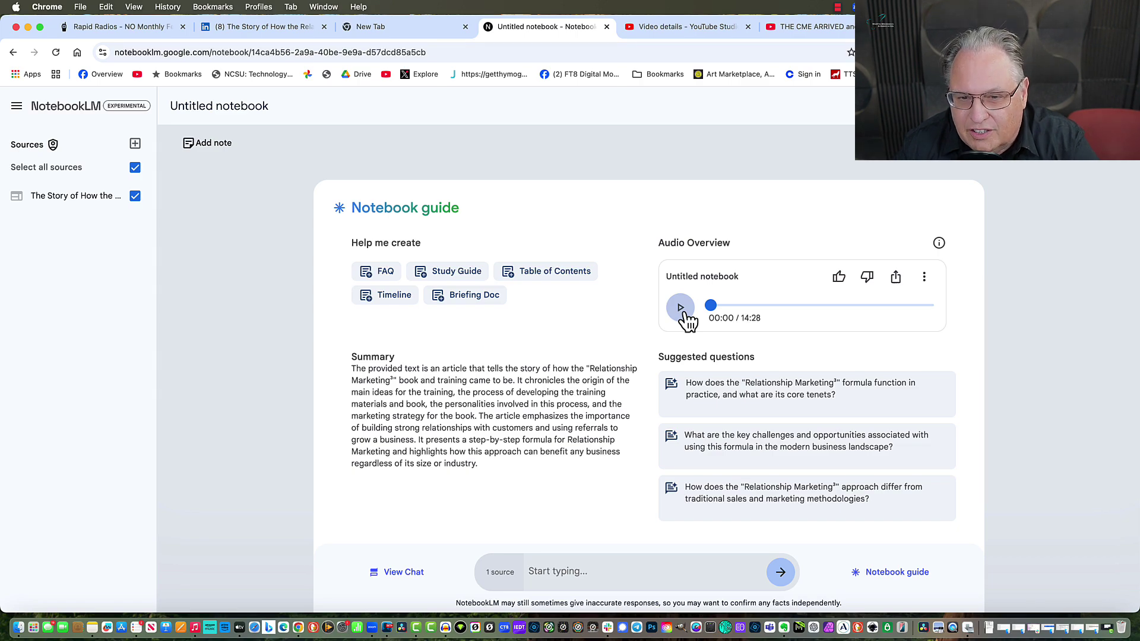
Step: Start playback of the 14:28 deep dive Audio Overview
click(681, 310)
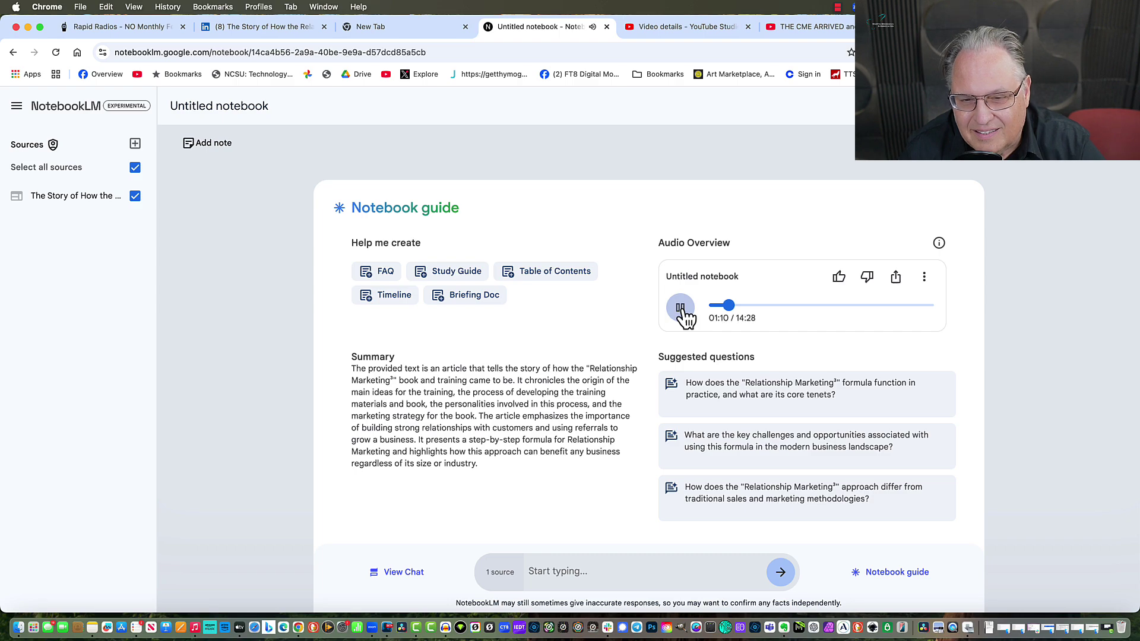
Step: Pause the Audio Overview player at 1:11 of 14:28
click(681, 308)
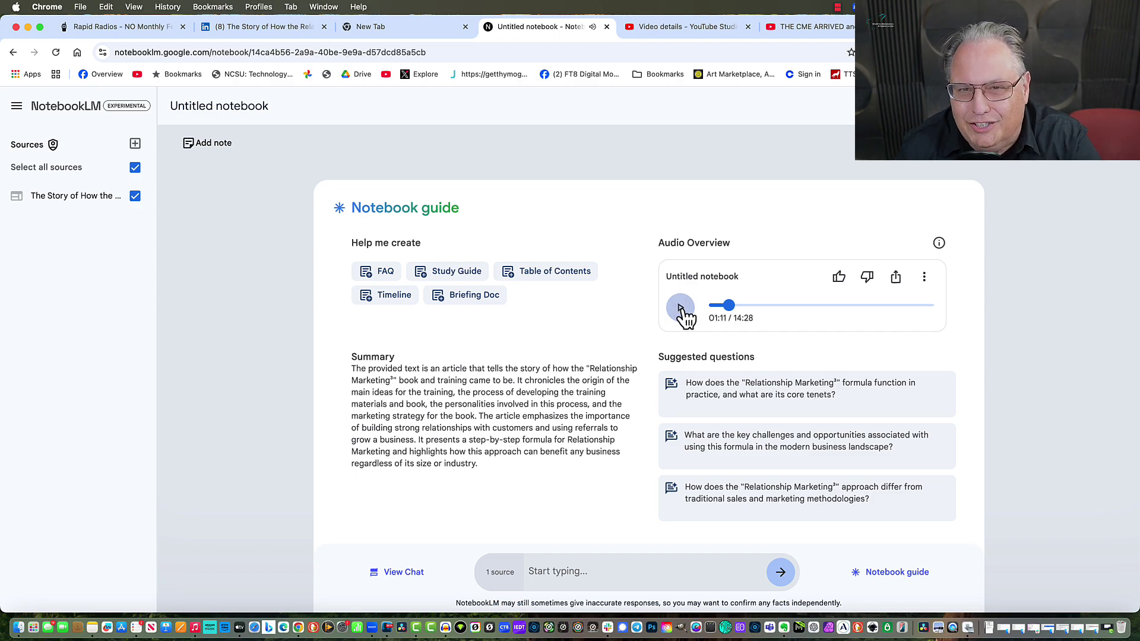